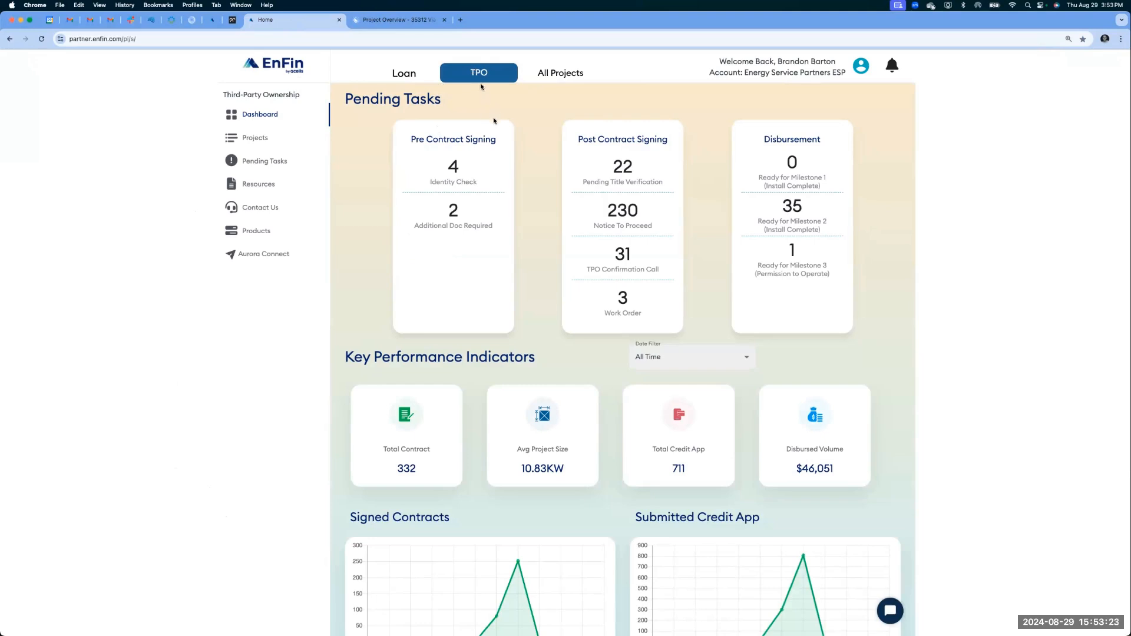
- Launch Aurora Connect from the EnFin partner portal and open the form for a new project
click(256, 255)
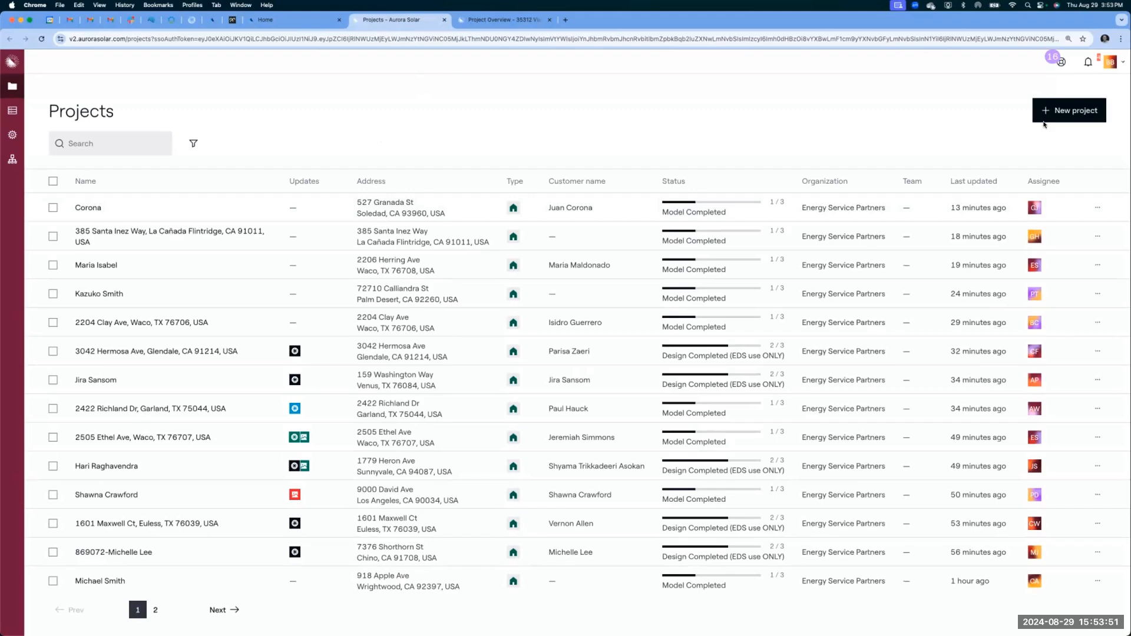
click(511, 20)
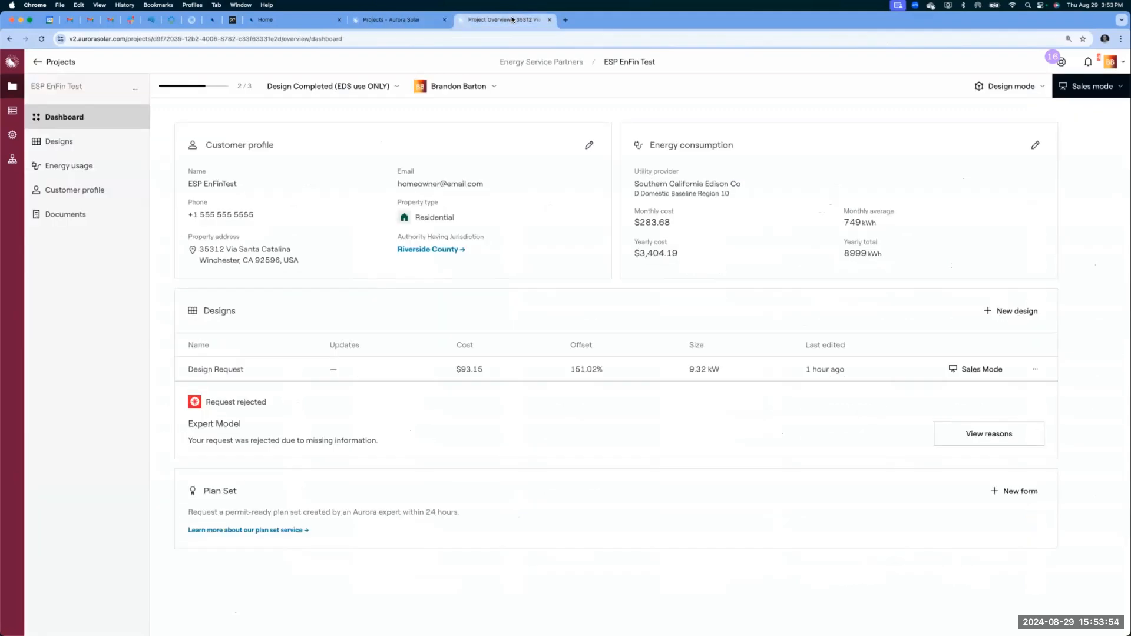
click(405, 21)
click(1060, 109)
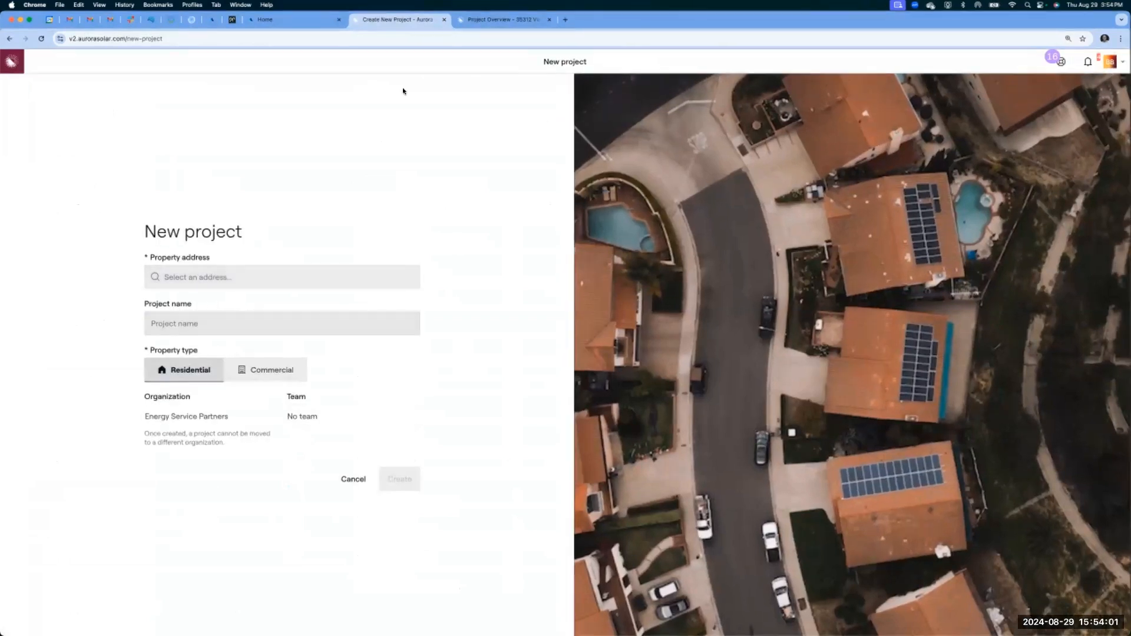
- Open the Design Request of the ESP EnFin Test project in sales mode
click(492, 19)
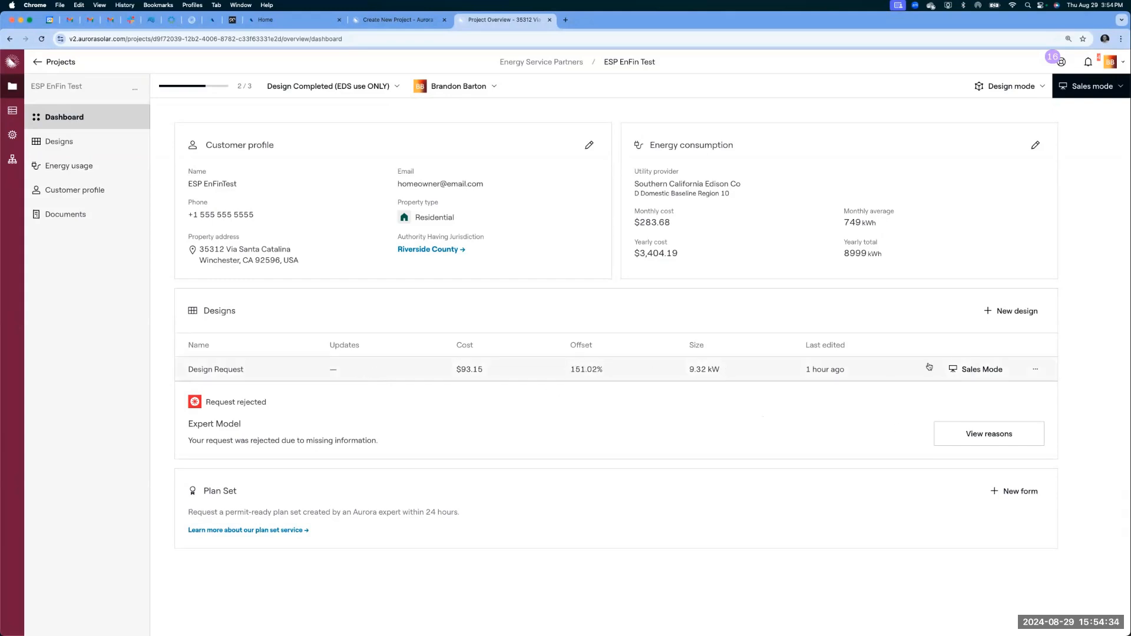
click(976, 369)
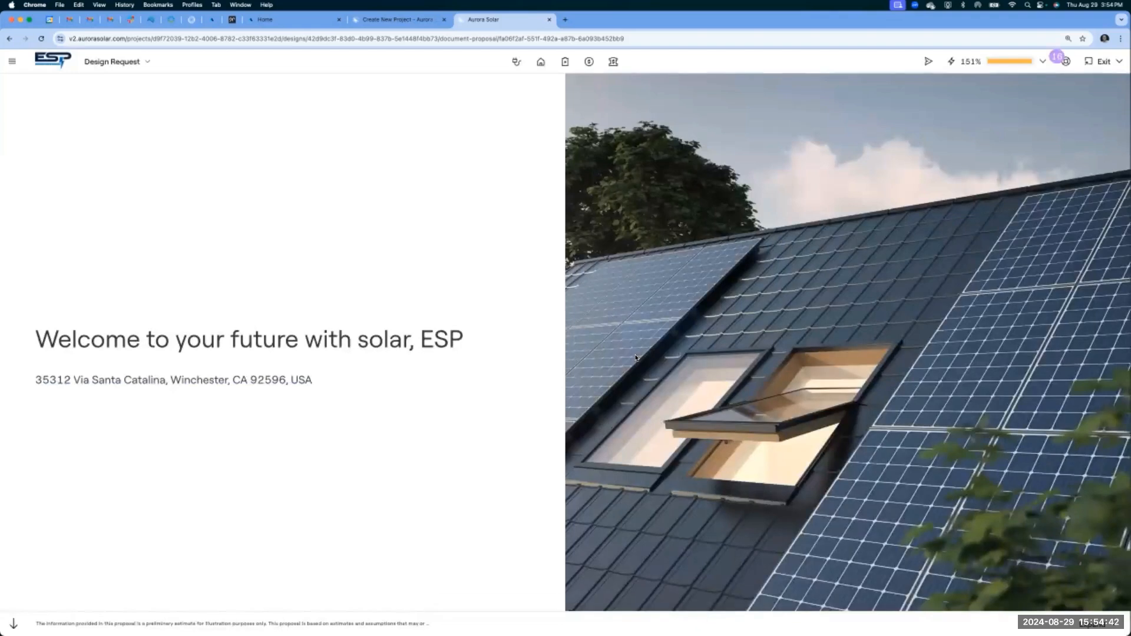
- Examine the energy usage page, checking the available pre-solar rates and the input methods for current usage
click(517, 62)
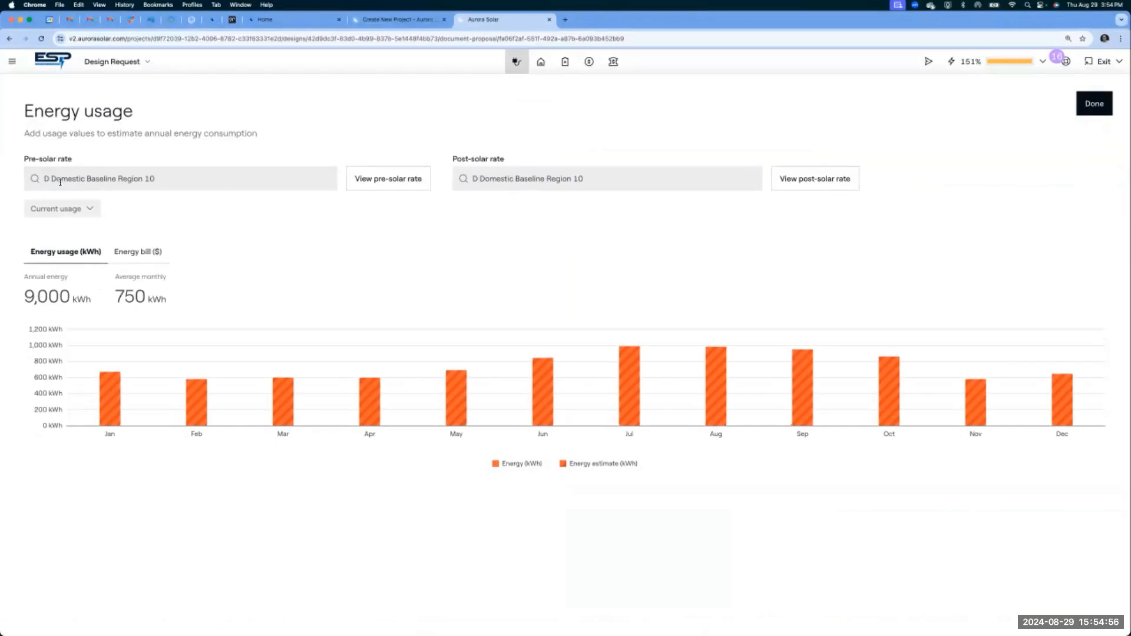
click(95, 180)
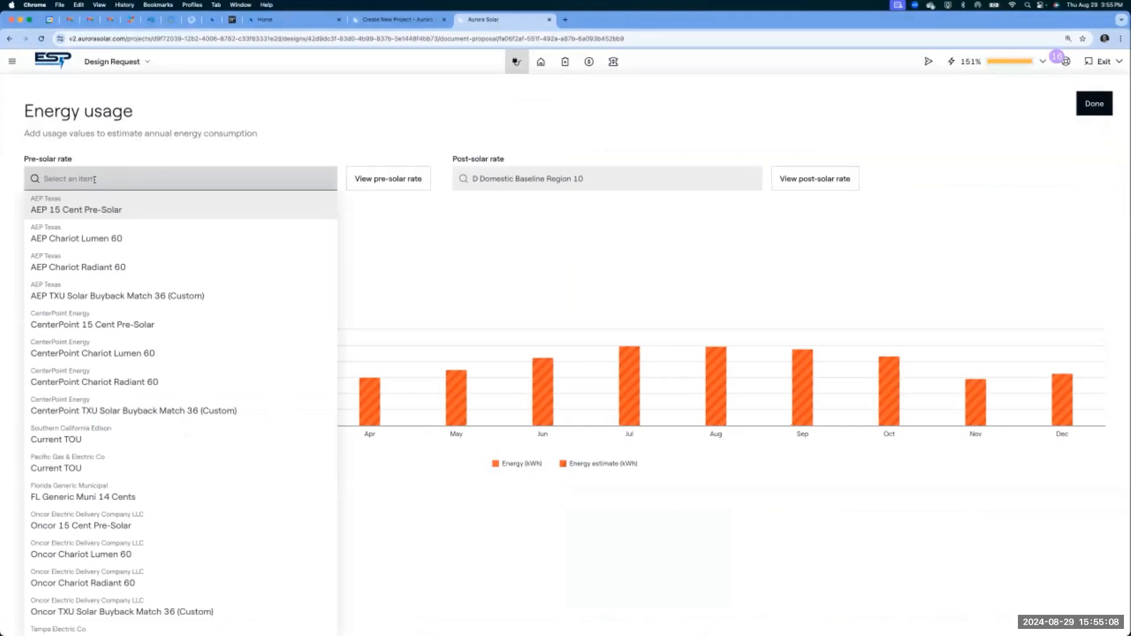
click(359, 116)
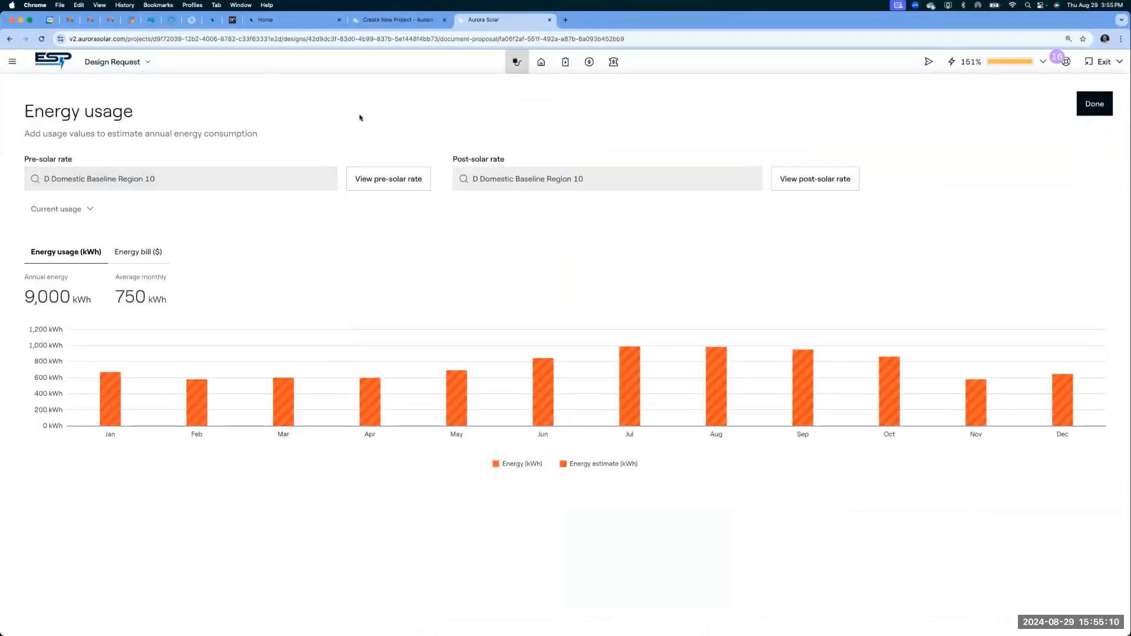
click(66, 210)
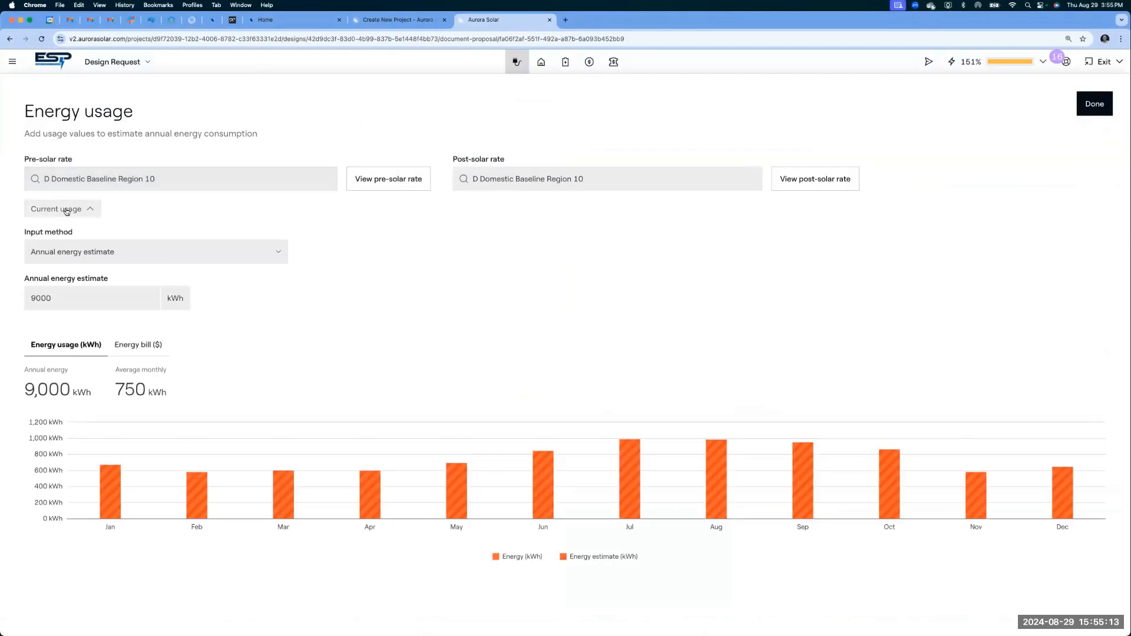
click(98, 256)
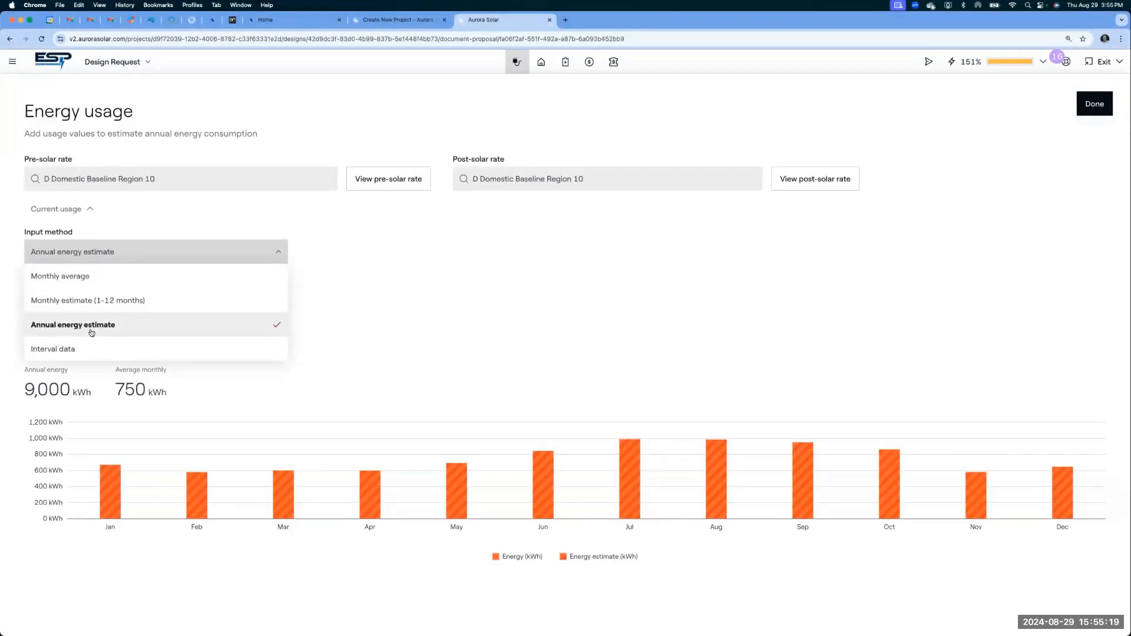
click(356, 308)
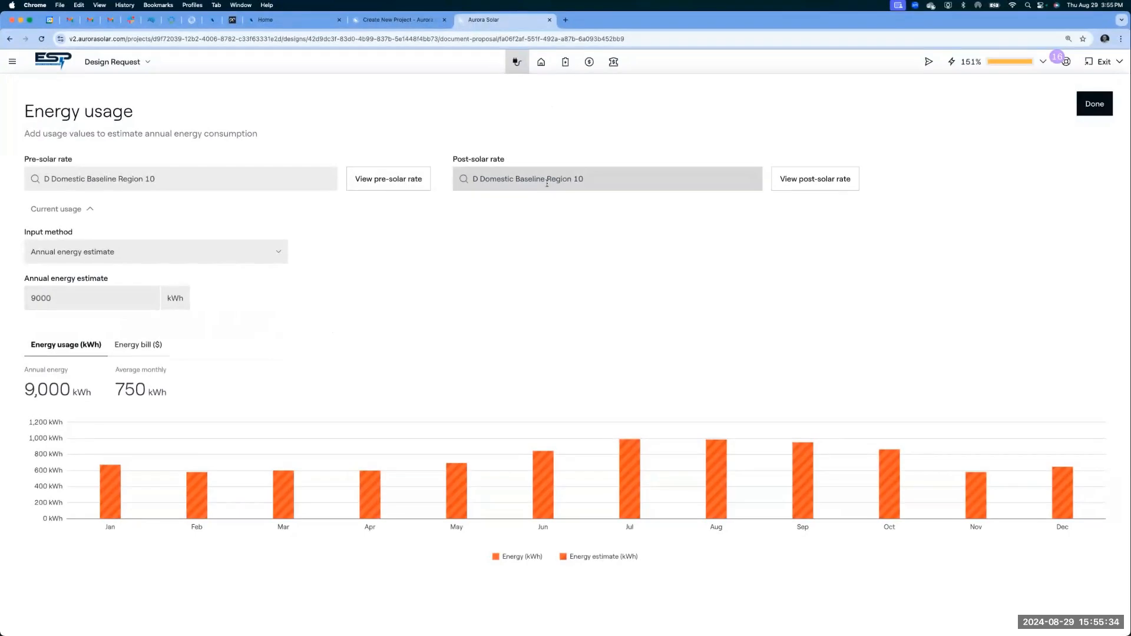
- Remove the isolated two-panel group from the roof in the system design and recalculate the system
click(541, 62)
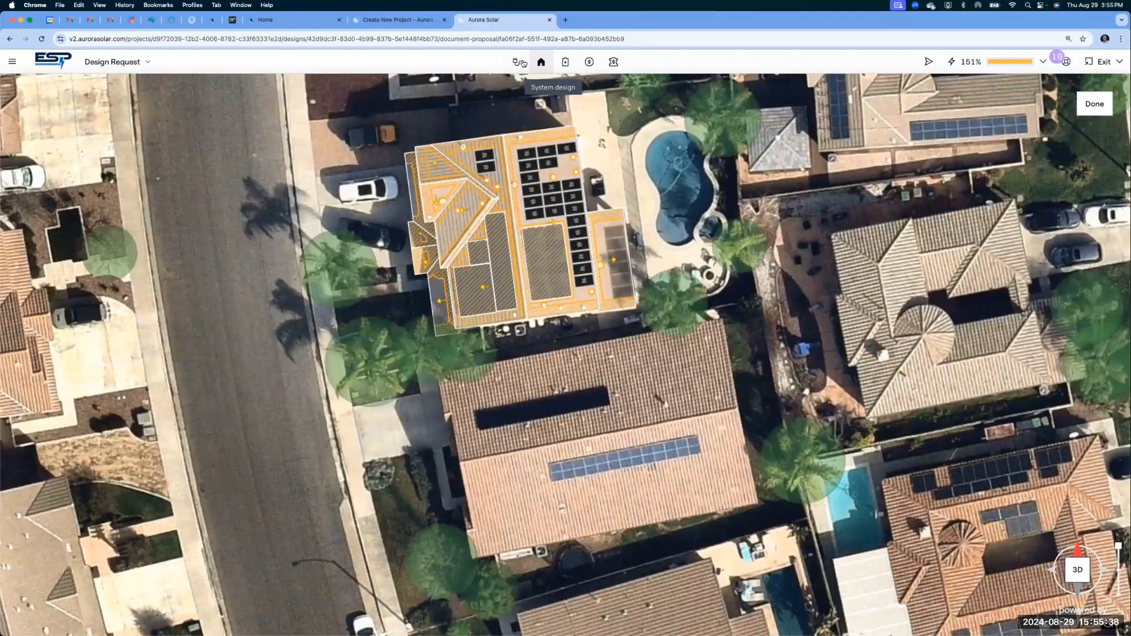
click(521, 62)
click(541, 62)
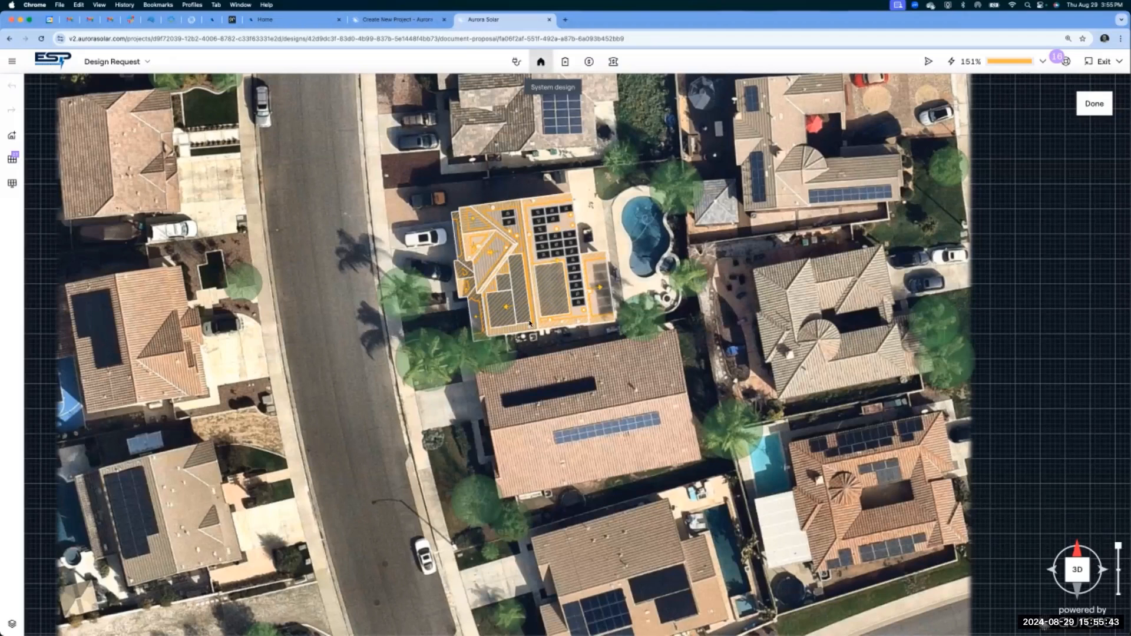
click(510, 223)
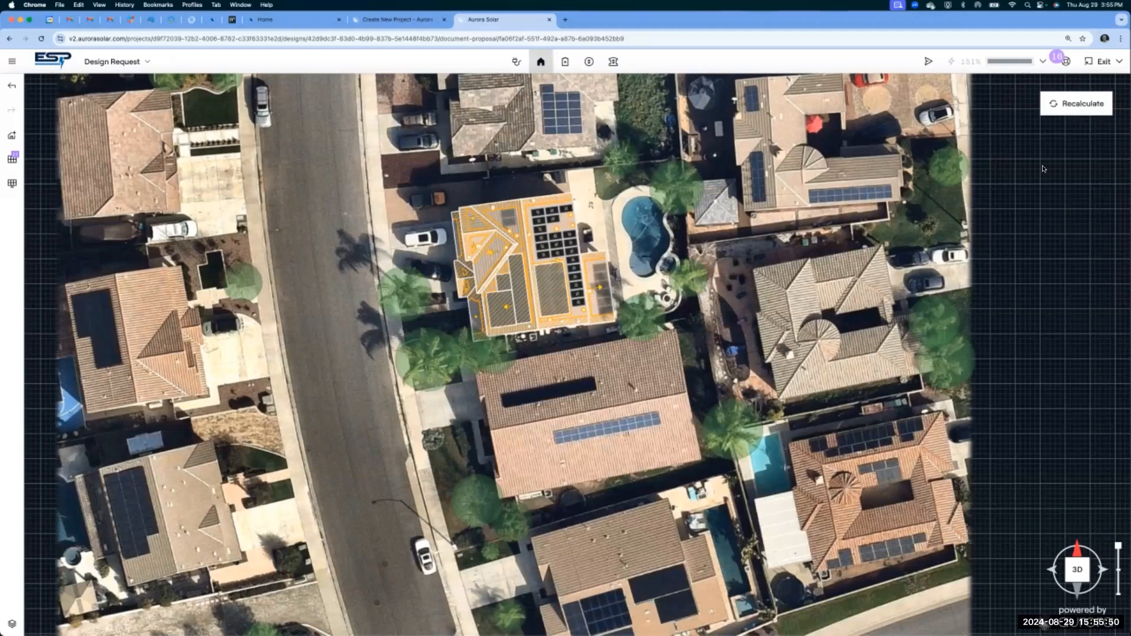
click(1075, 107)
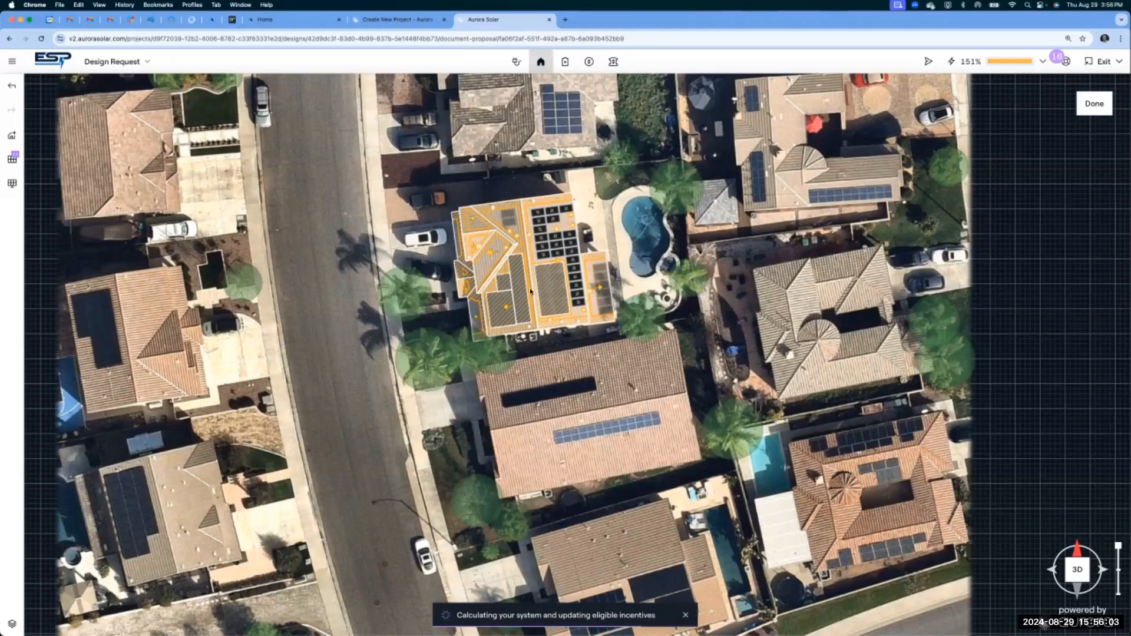
- Set the storage battery to Powerwall 3 and its operating mode to Energy arbitrage
click(565, 62)
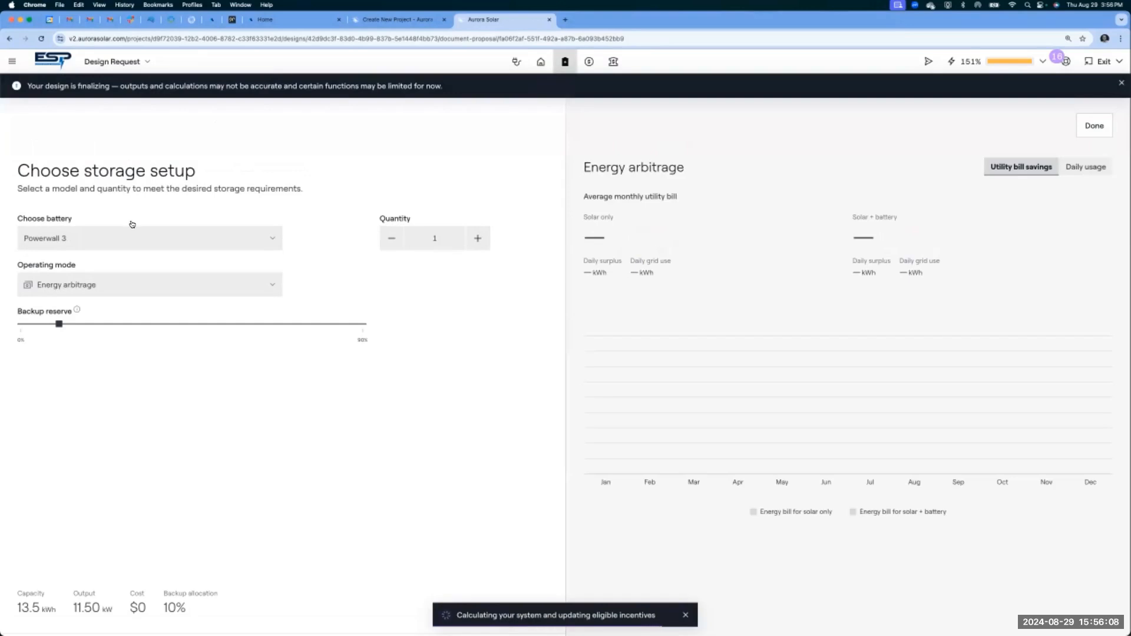
click(117, 238)
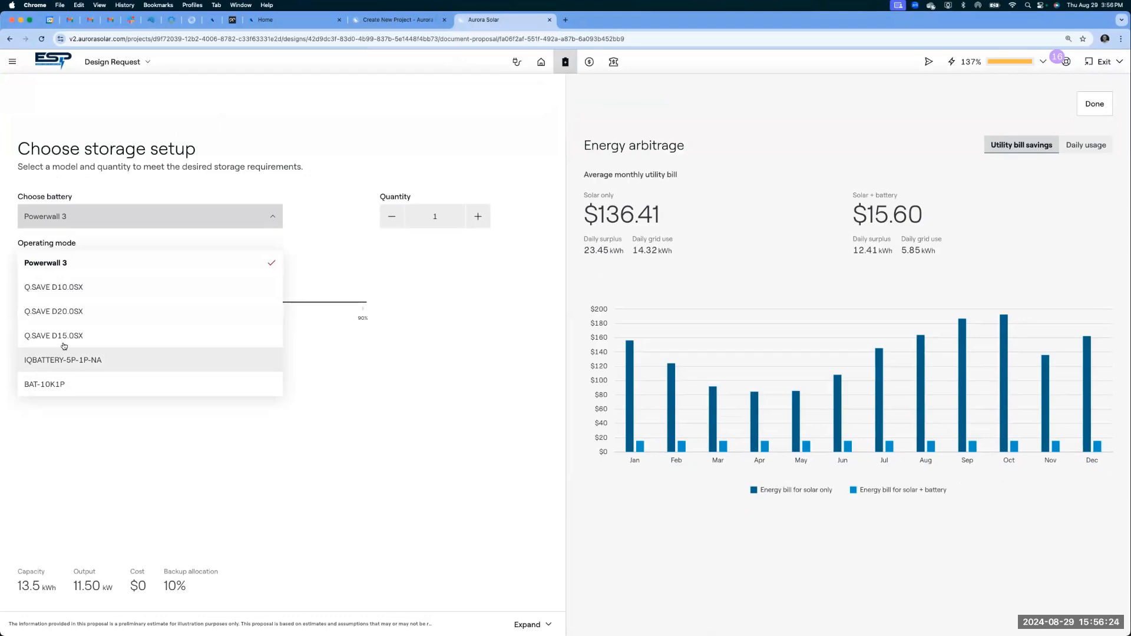
click(63, 271)
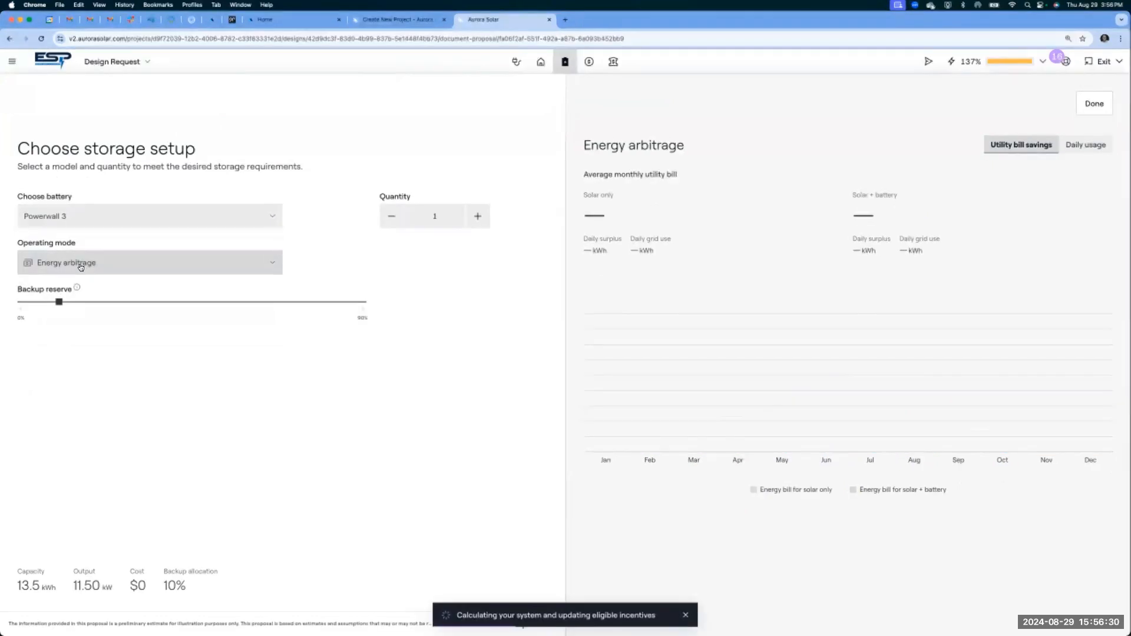
click(81, 268)
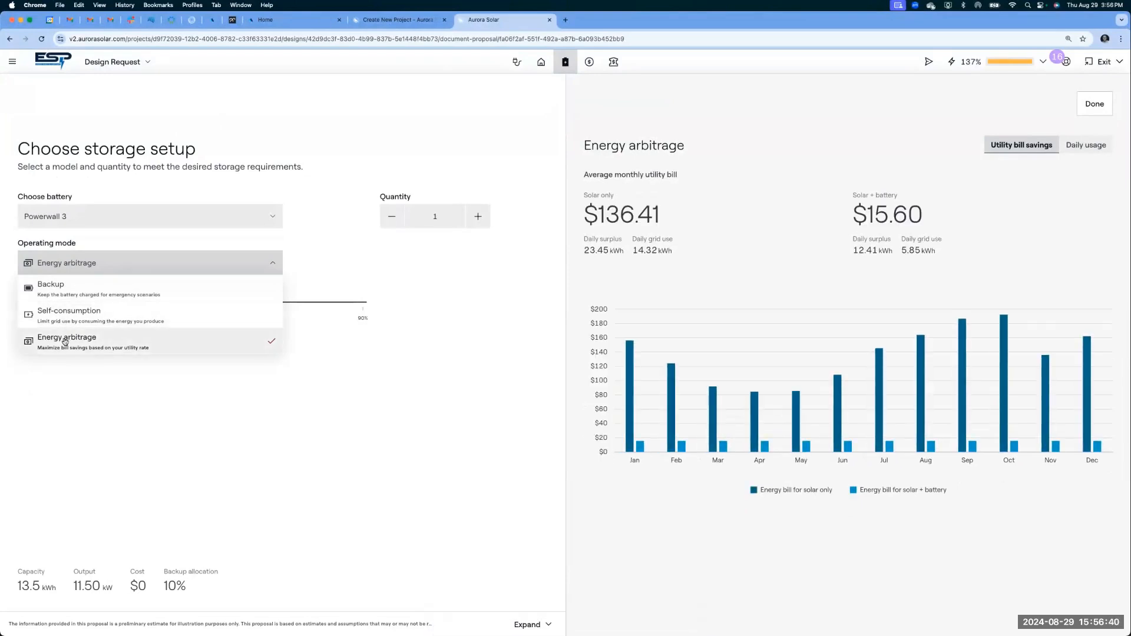
click(64, 341)
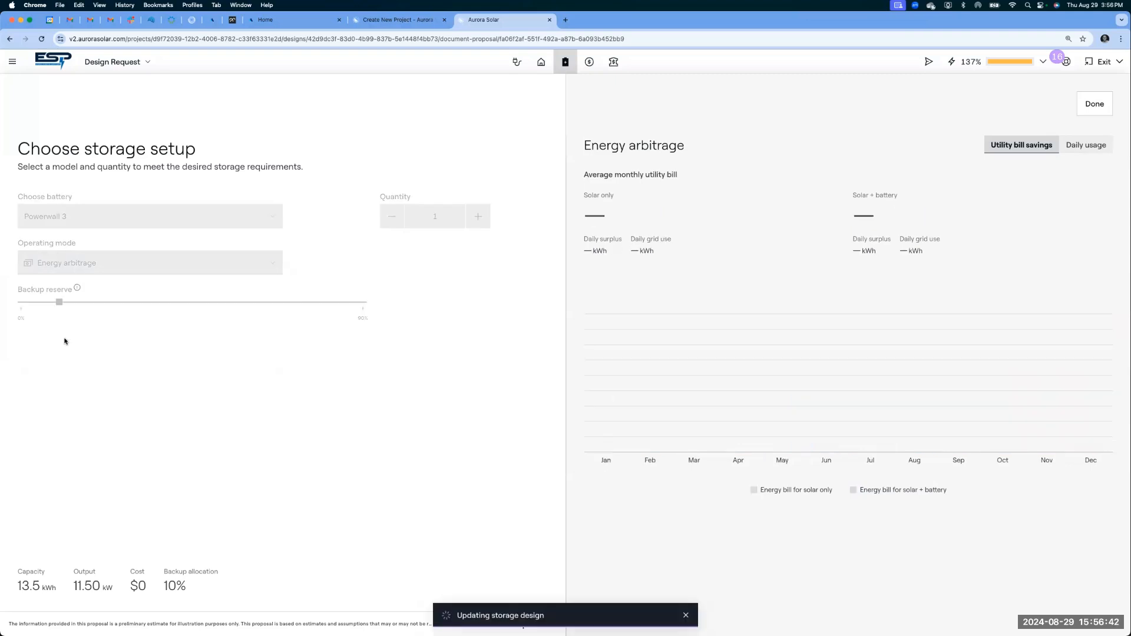
- Raise the Powerwall 3 quantity to 4 and return it to 1
mouse_move(59, 302)
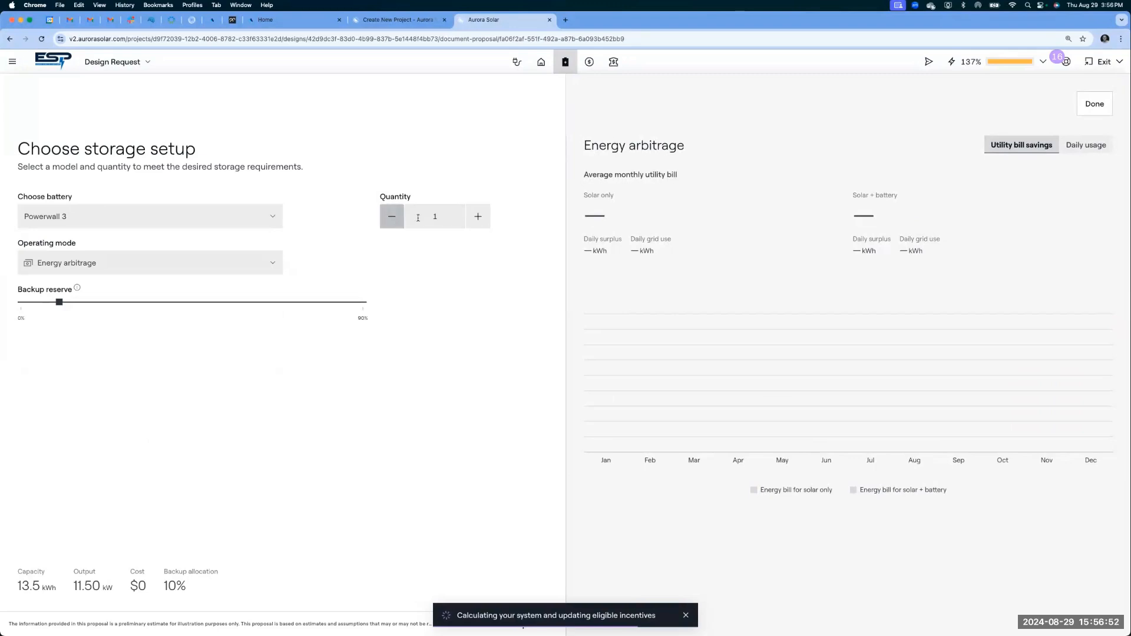
click(478, 216)
click(478, 216)
click(478, 217)
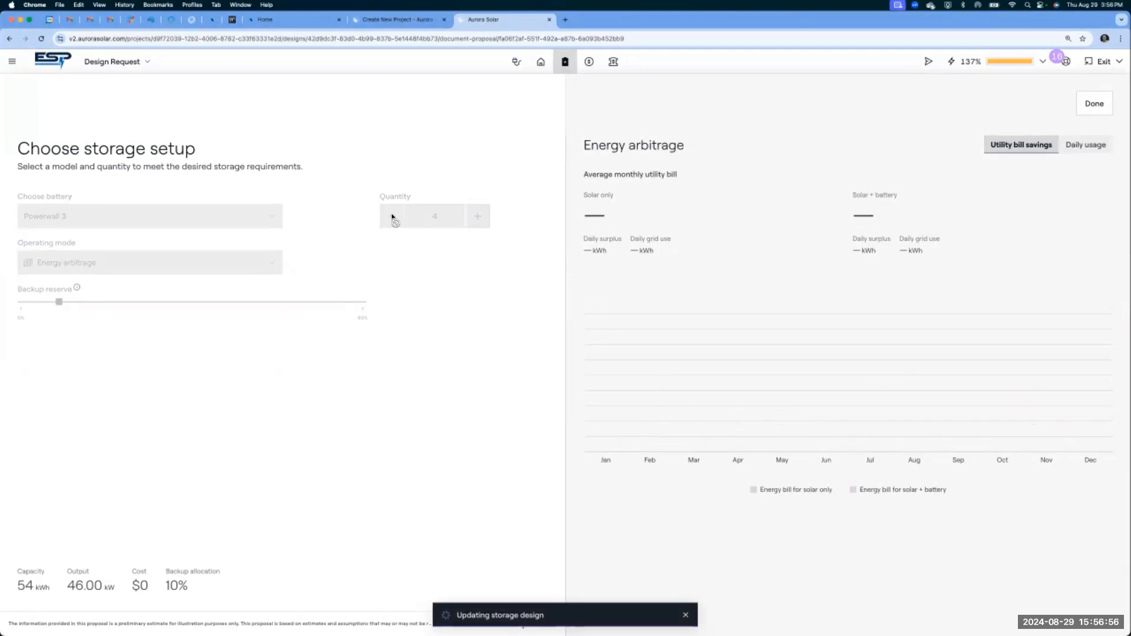
click(392, 218)
click(392, 218)
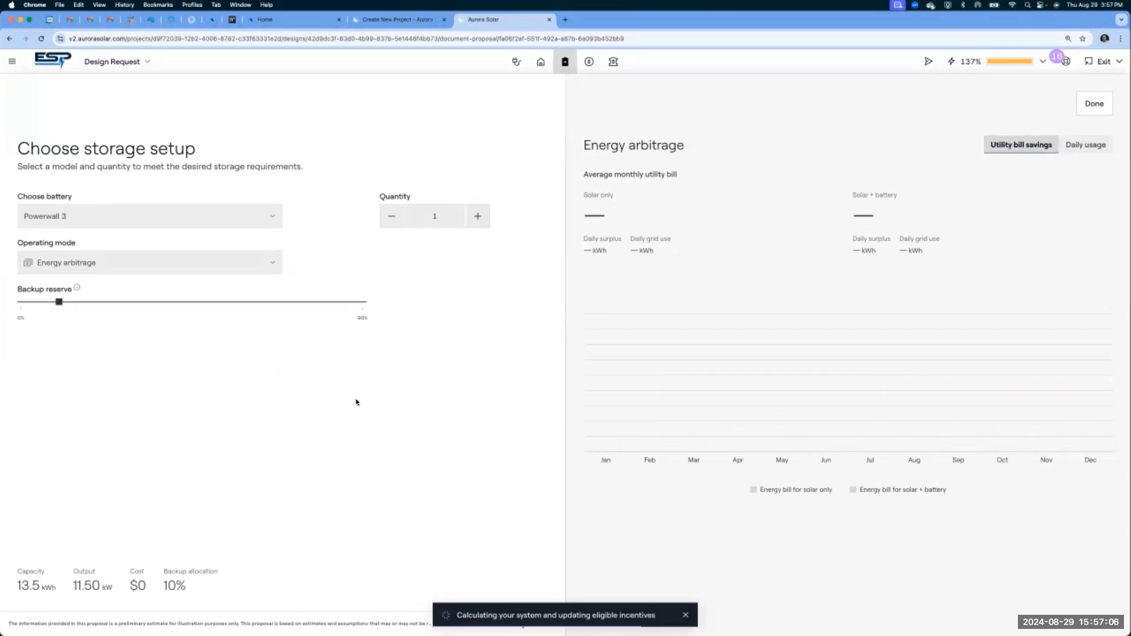
- Look at the pricing adders and try to select EnFin financing with the Smart Energy Levelized PPA at 3.5% ESC
click(590, 63)
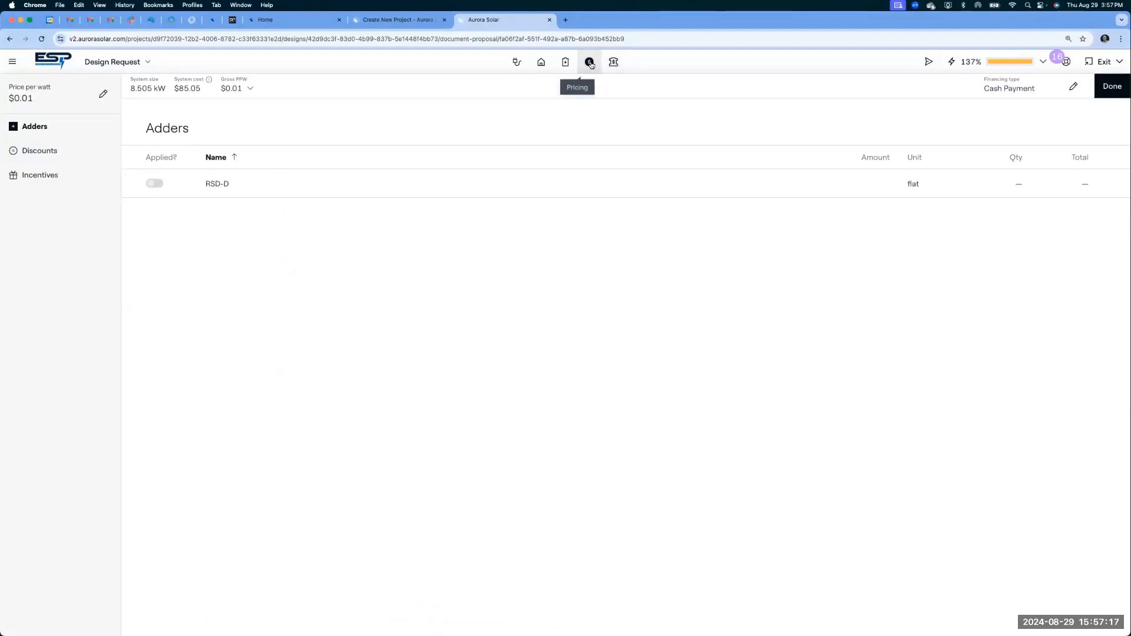
click(614, 62)
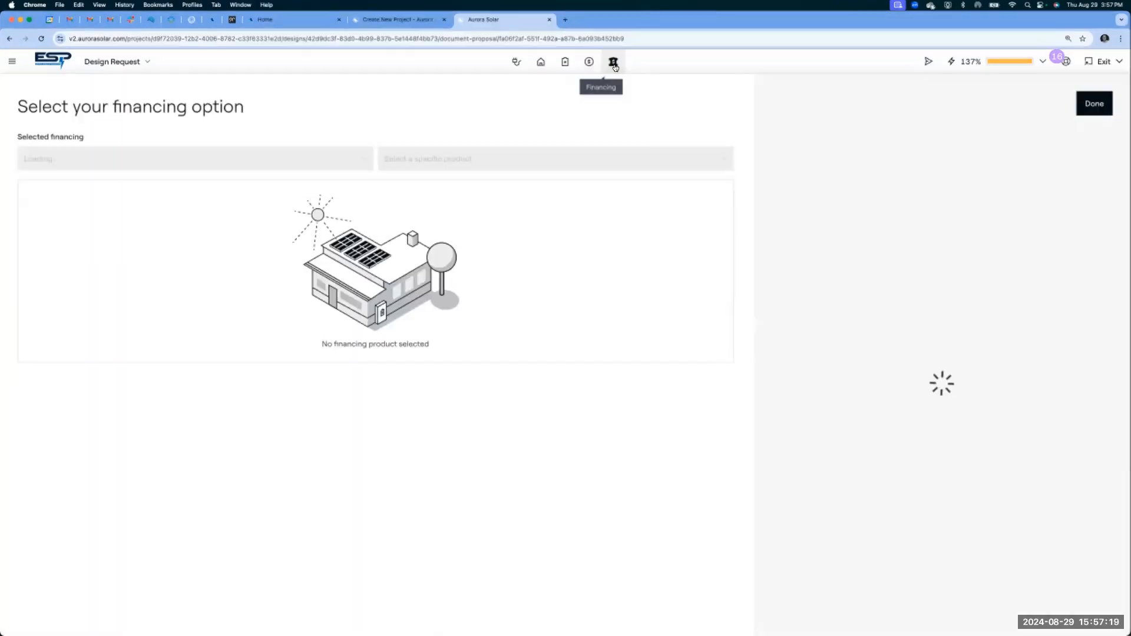
click(206, 161)
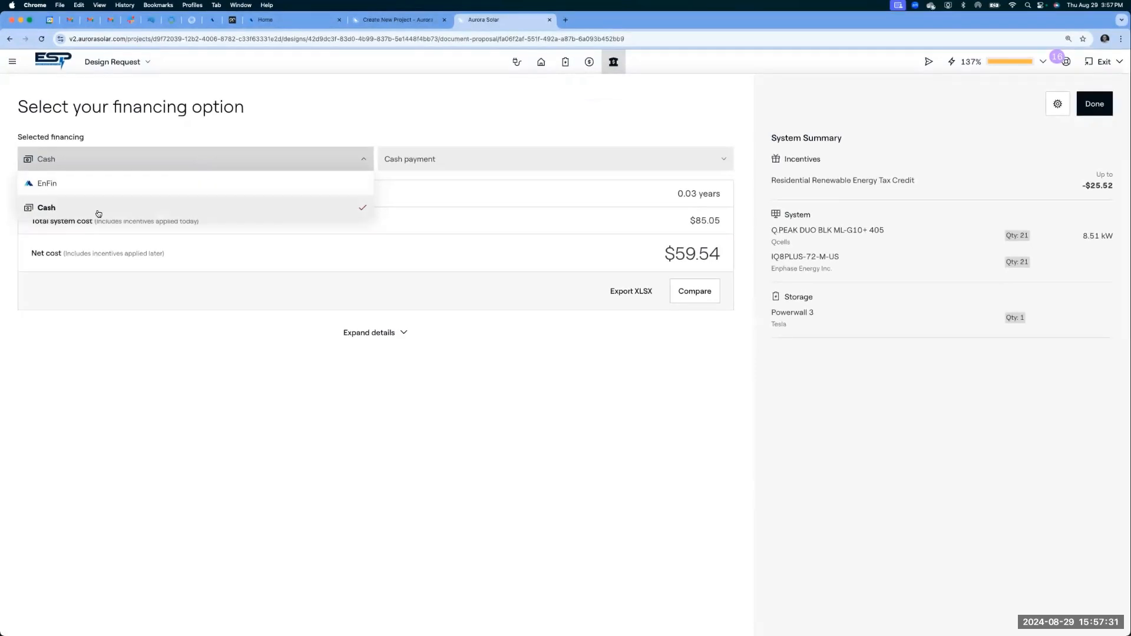
click(71, 190)
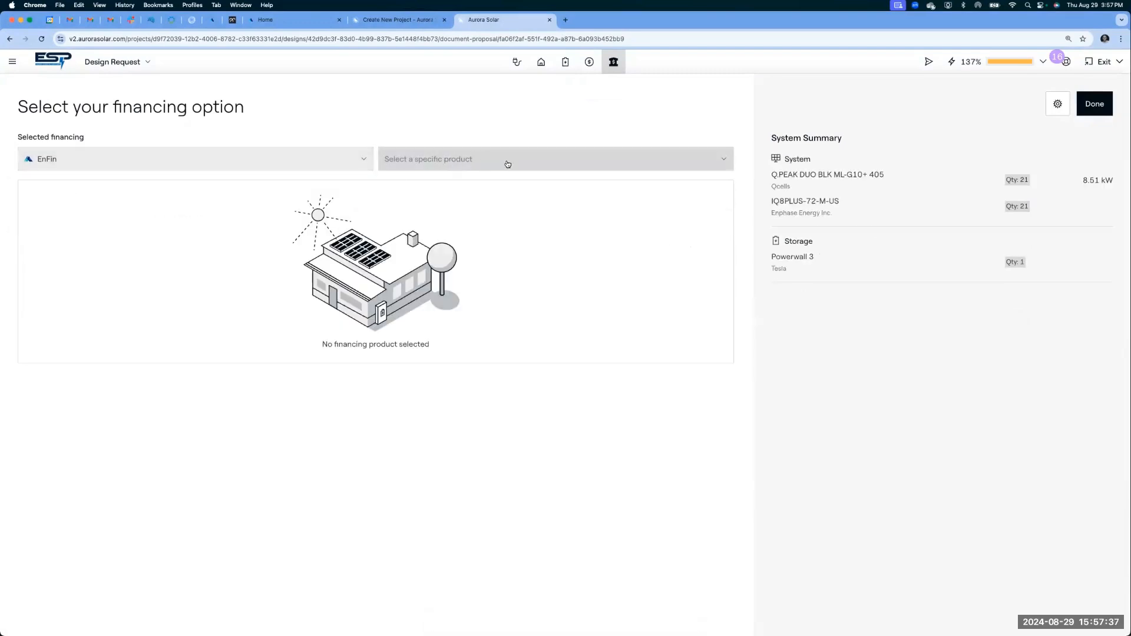
click(526, 162)
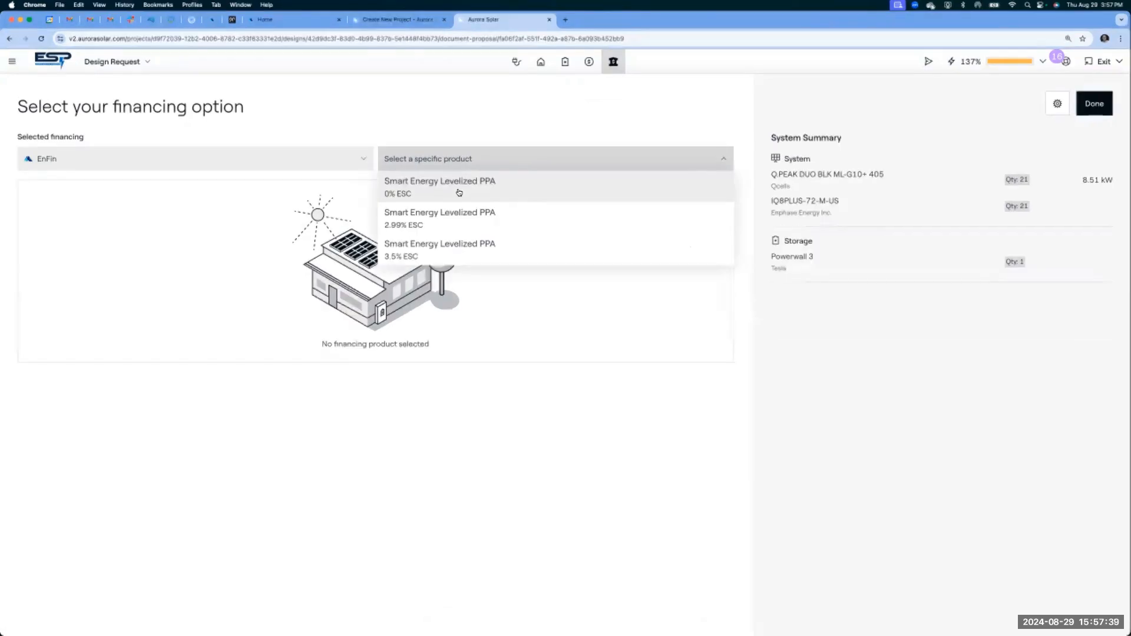
click(419, 254)
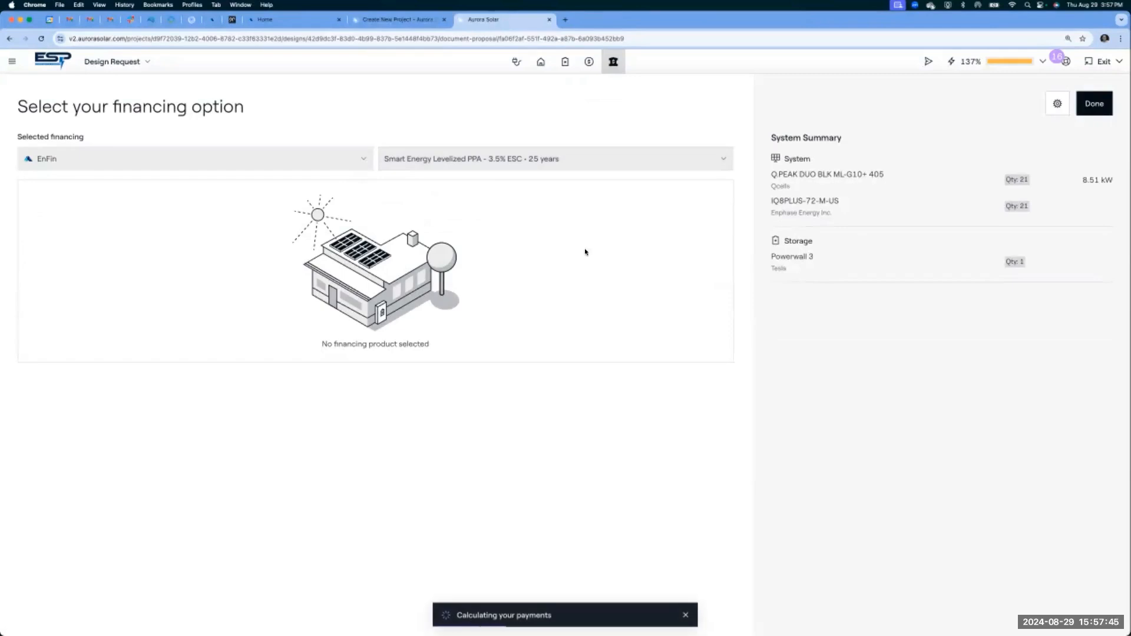
triple_click(1088, 181)
double_click(822, 201)
click(822, 201)
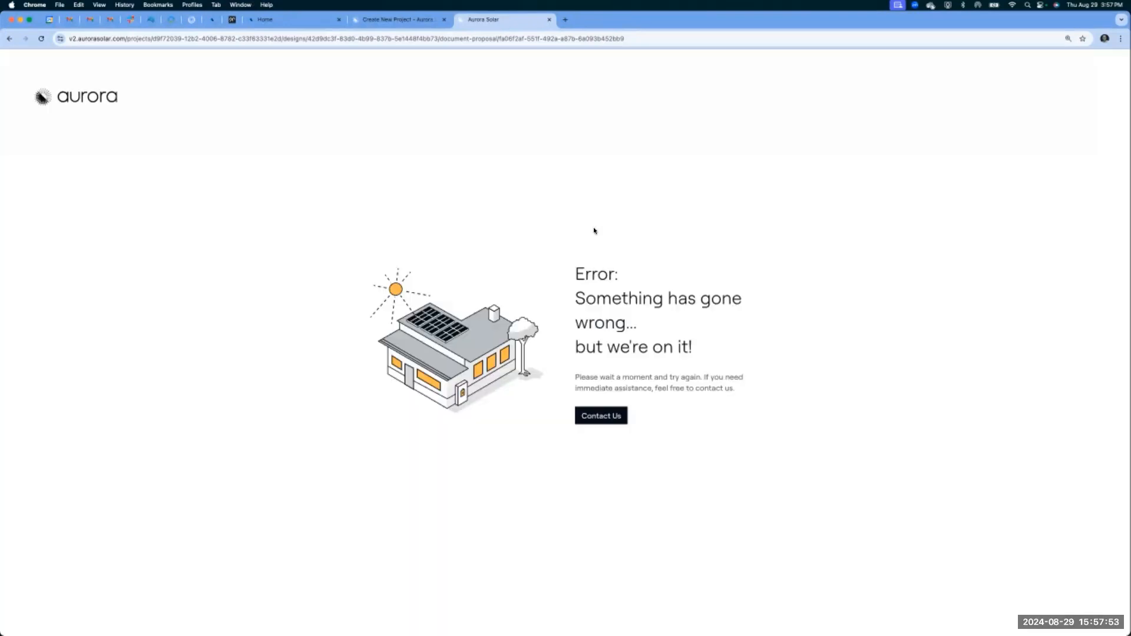
- Return to the ESP EnFin Test project and reopen the Design Request's financing options in sales mode
click(407, 18)
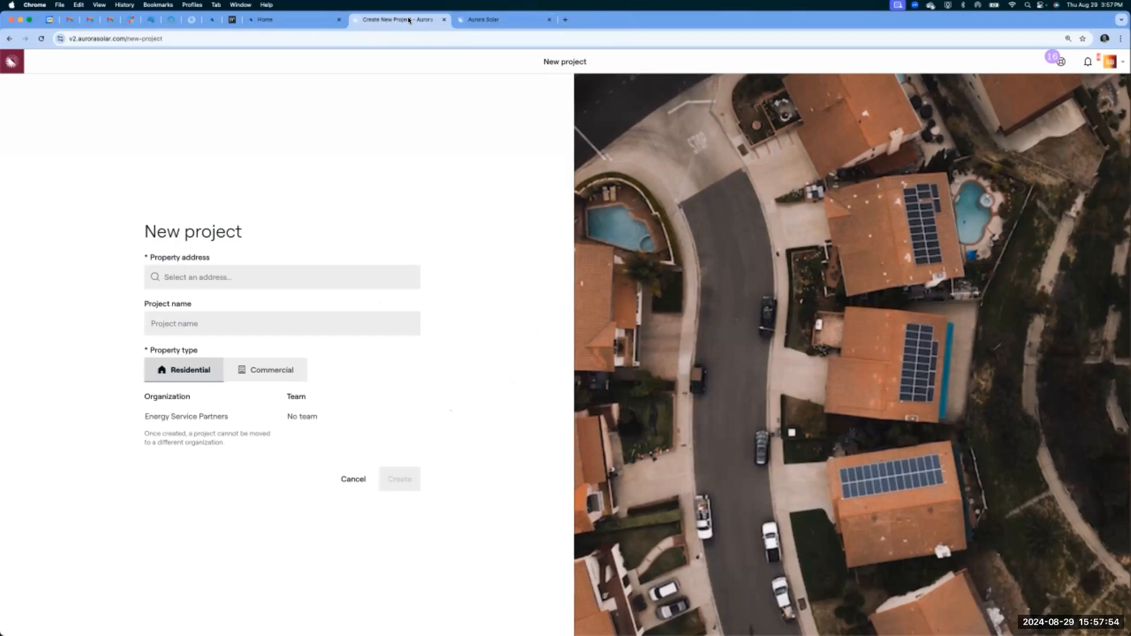
click(489, 19)
click(11, 38)
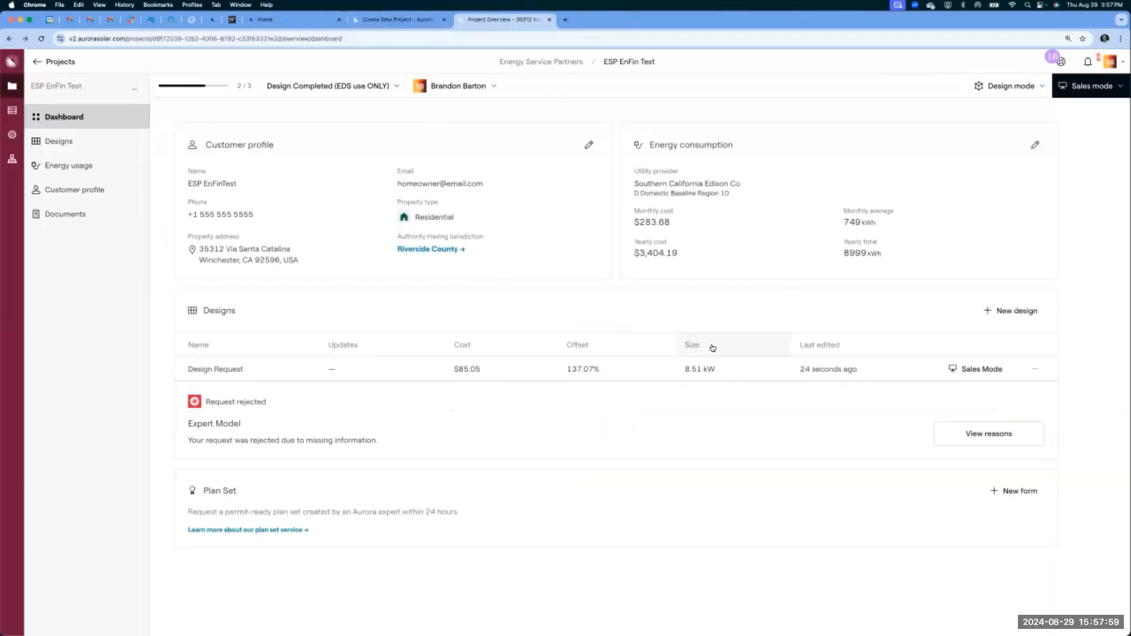
click(1079, 85)
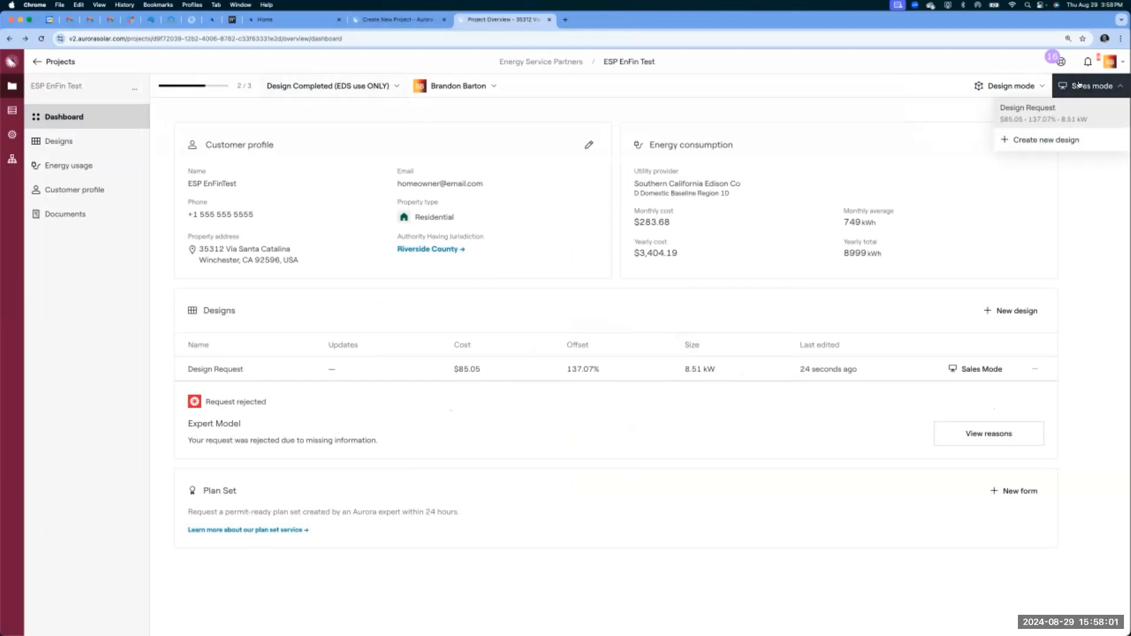
click(1043, 116)
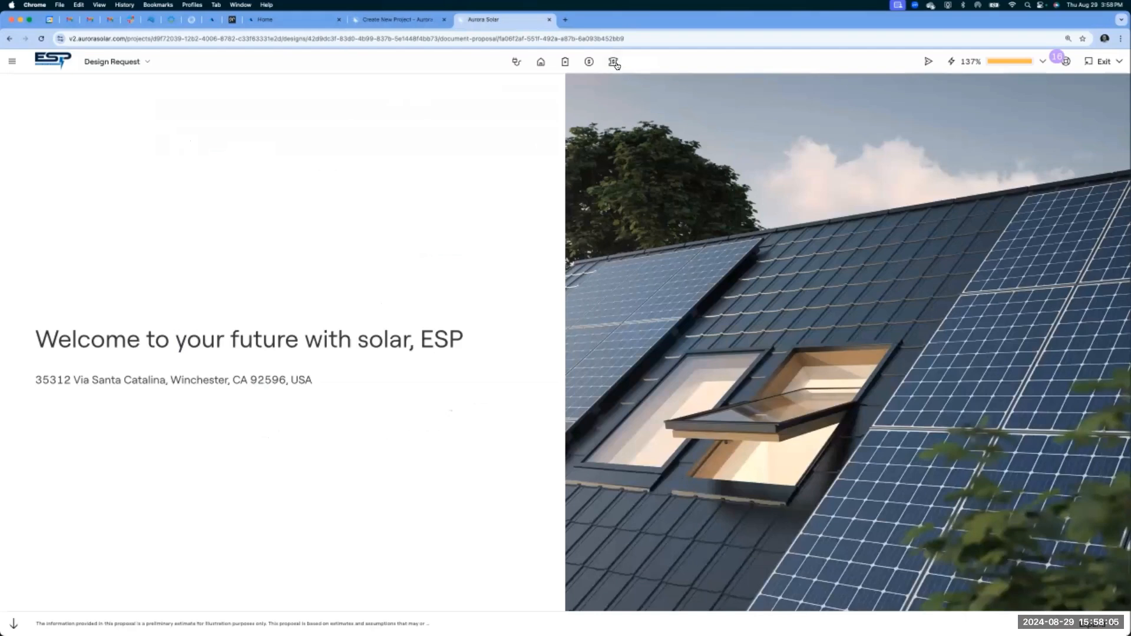
click(613, 62)
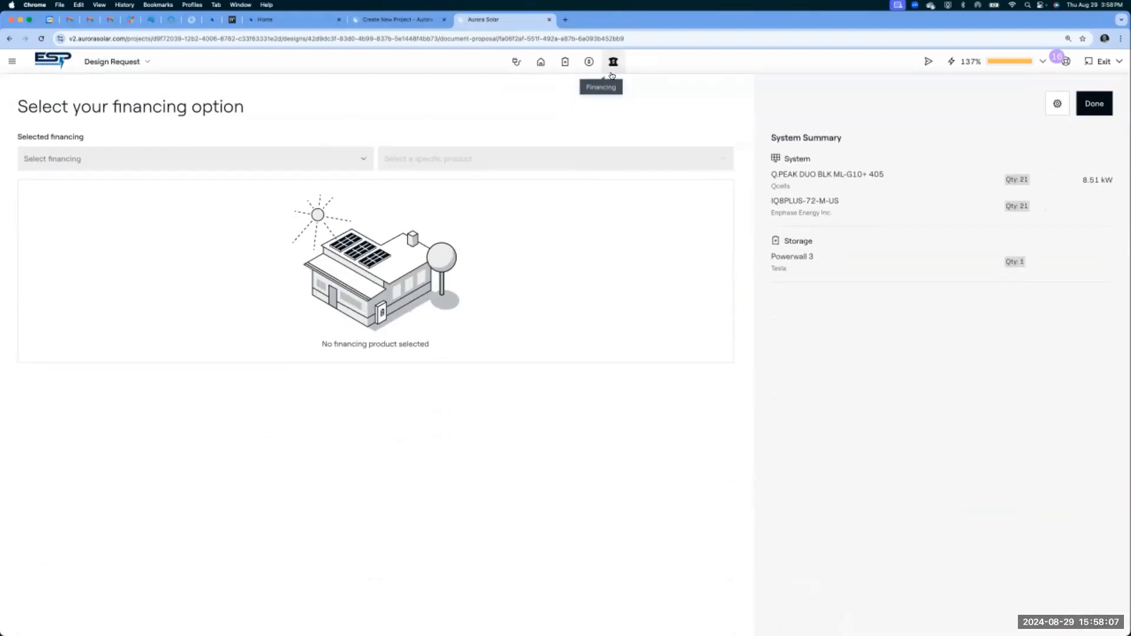
- Finance the proposal through EnFin using the Smart Energy Levelized PPA at 3.5% ESC and the $0.225 per kWh solar rate, and save it
click(272, 156)
click(174, 185)
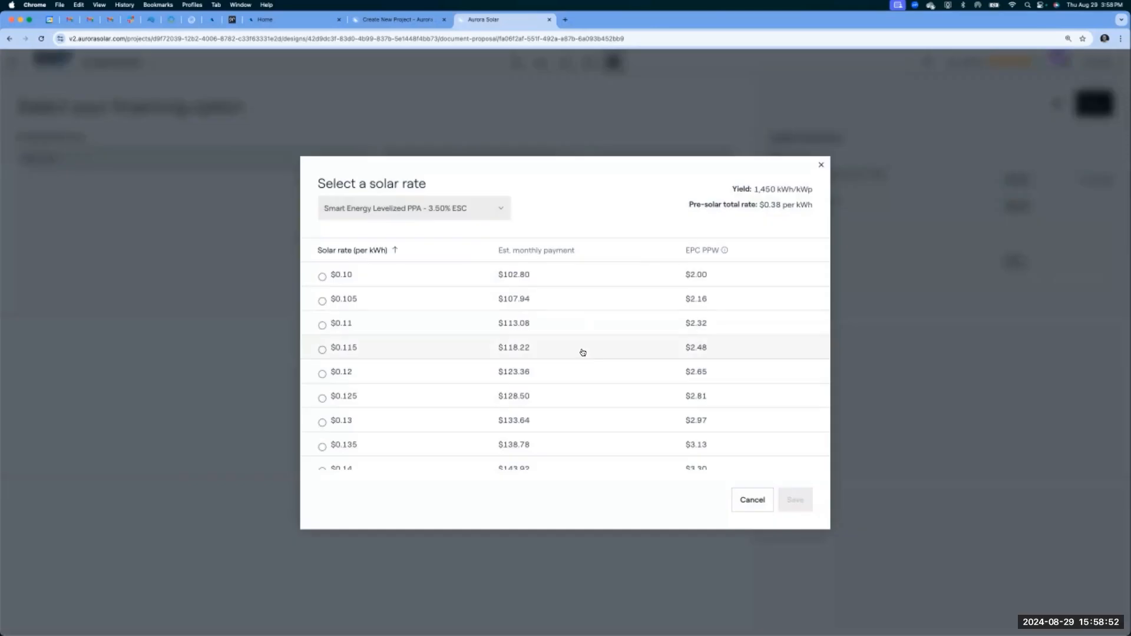
scroll(582, 352, down, 4)
scroll(582, 352, down, 3)
scroll(582, 352, down, 4)
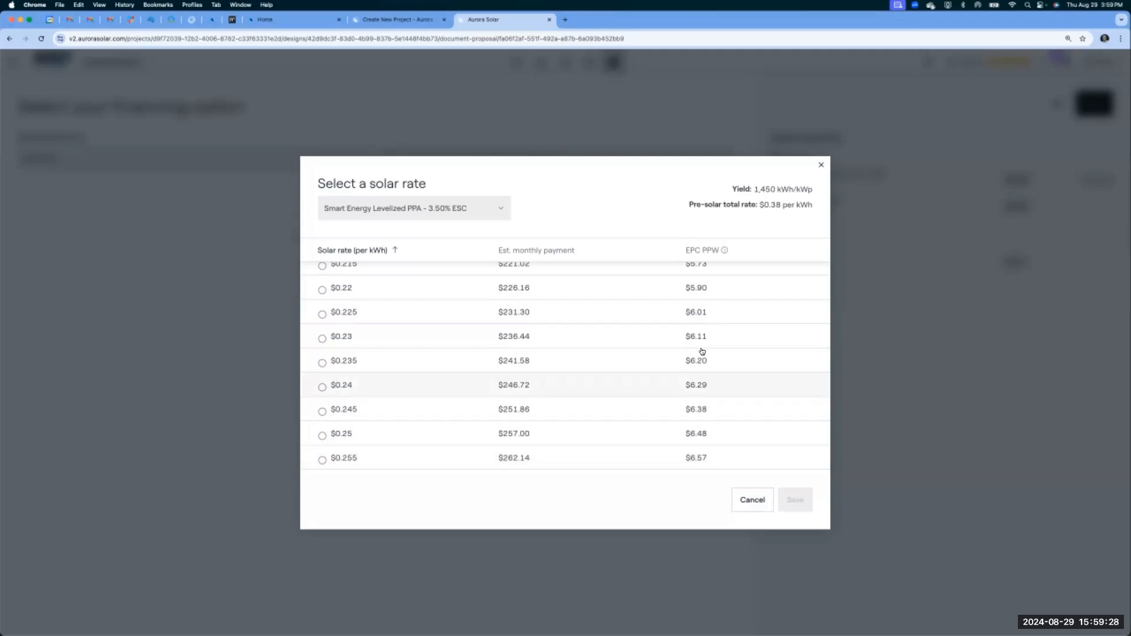
click(699, 312)
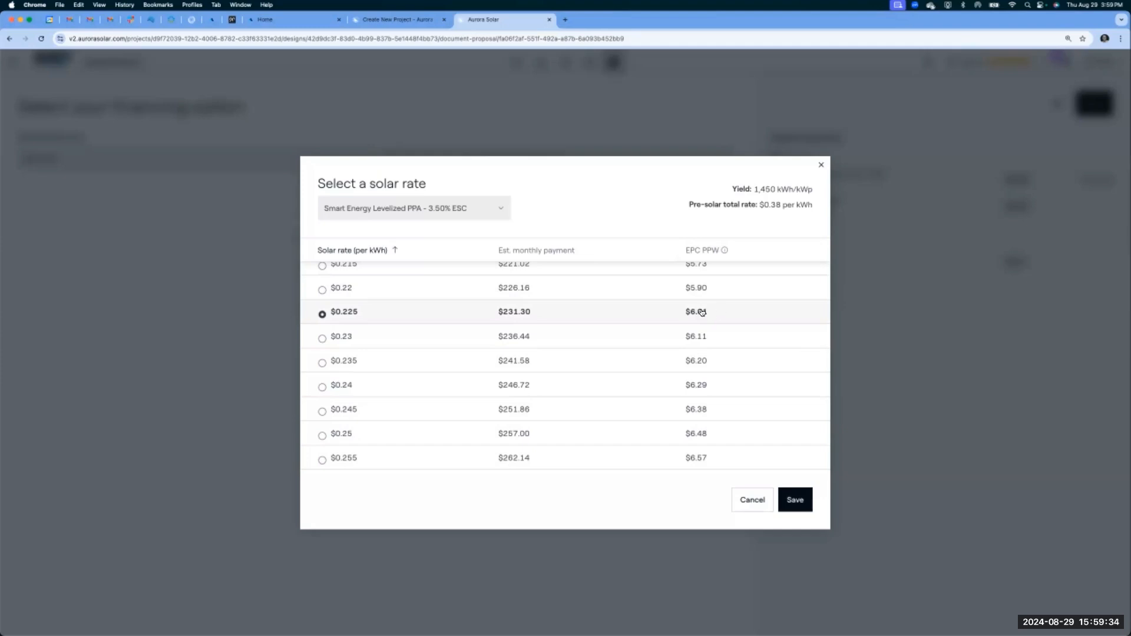
click(795, 504)
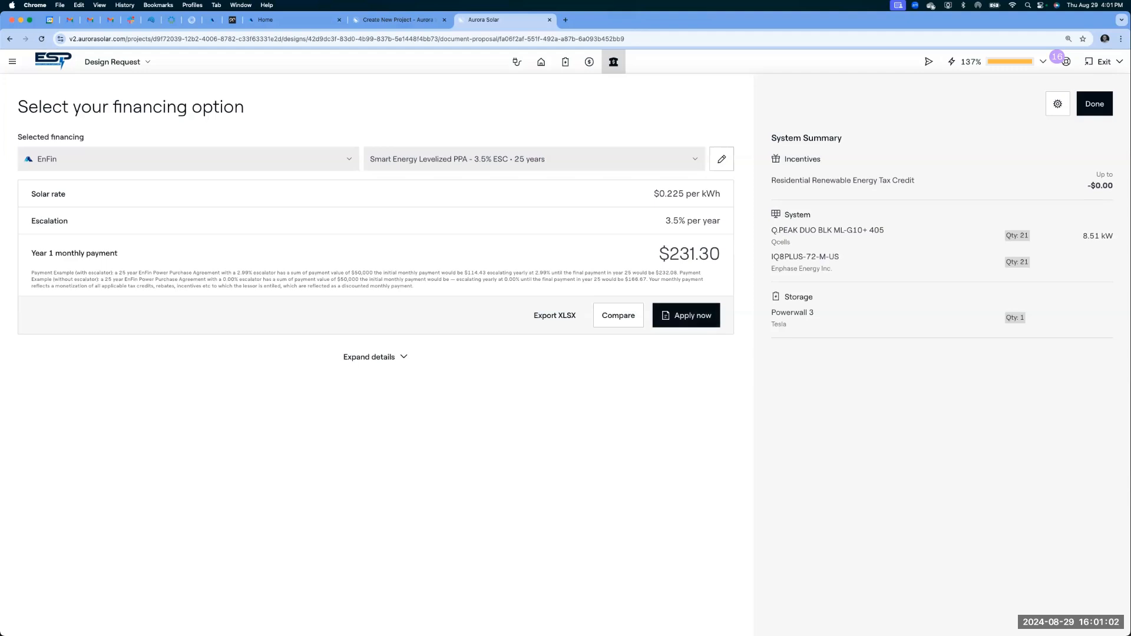
- View the EnFin Contact Us image full screen in Photos, examine the support contacts, and close it
drag(0, 259, 634, 120)
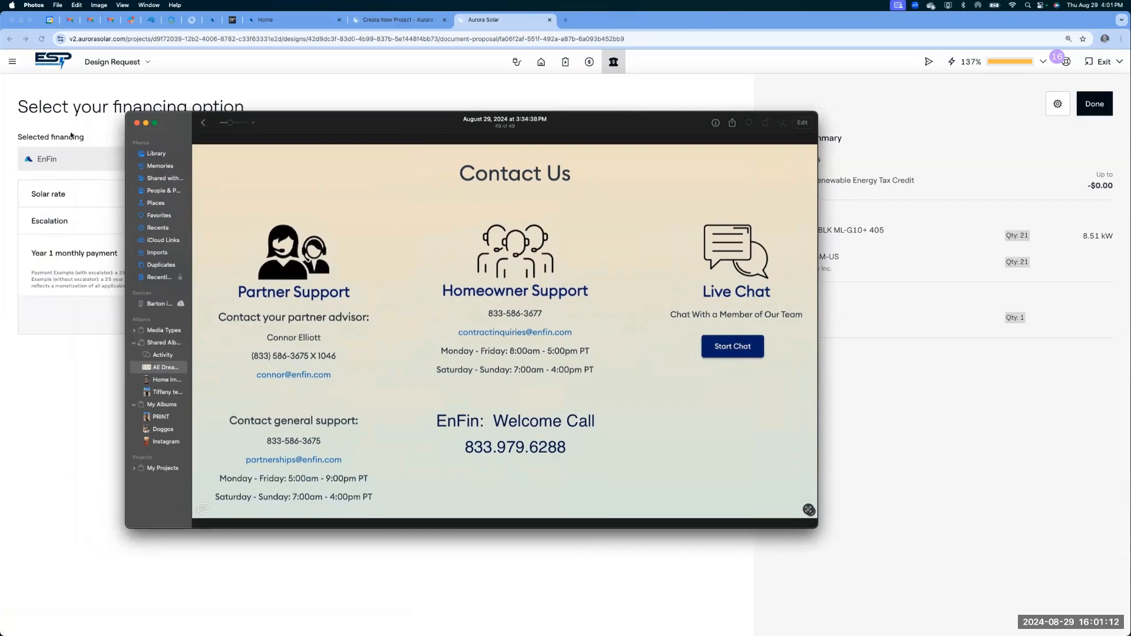
click(156, 124)
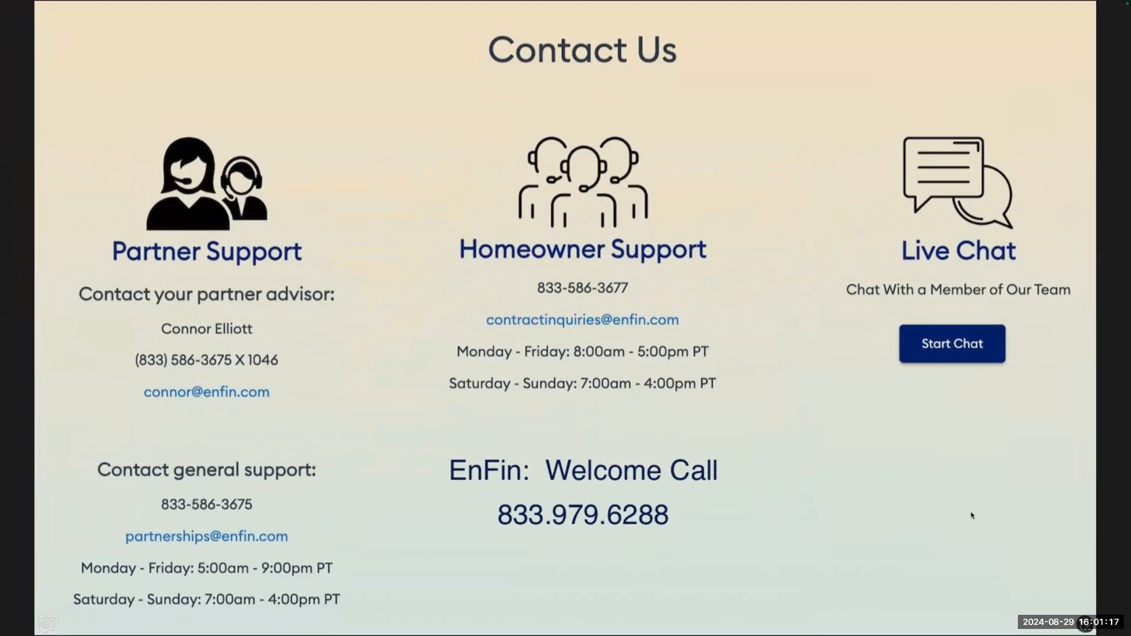
mouse_move(3, 3)
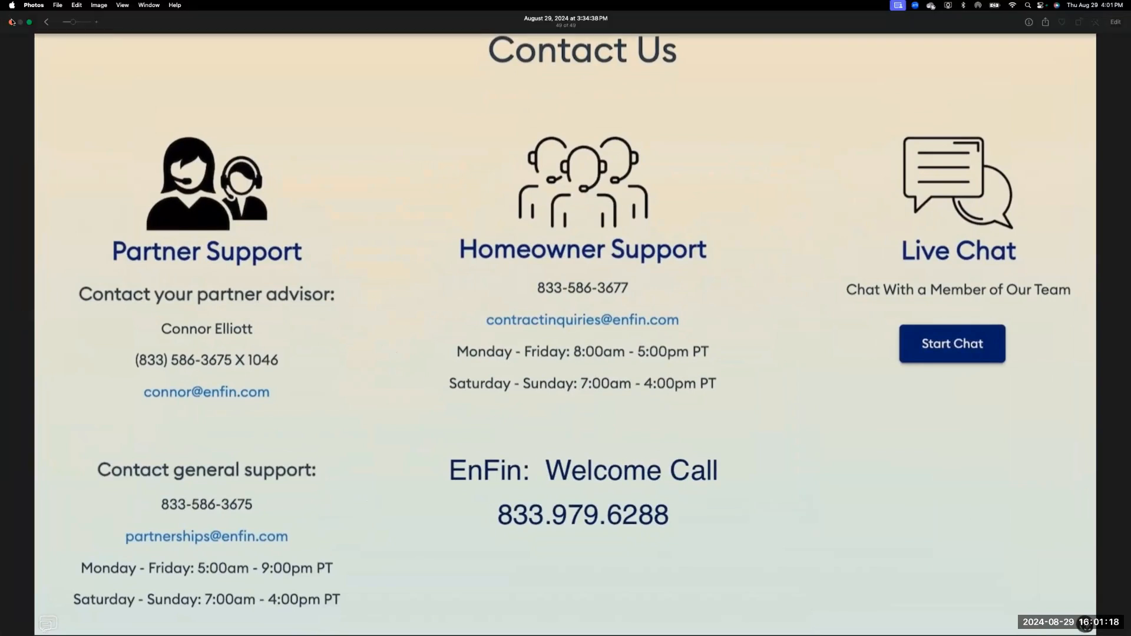
click(10, 23)
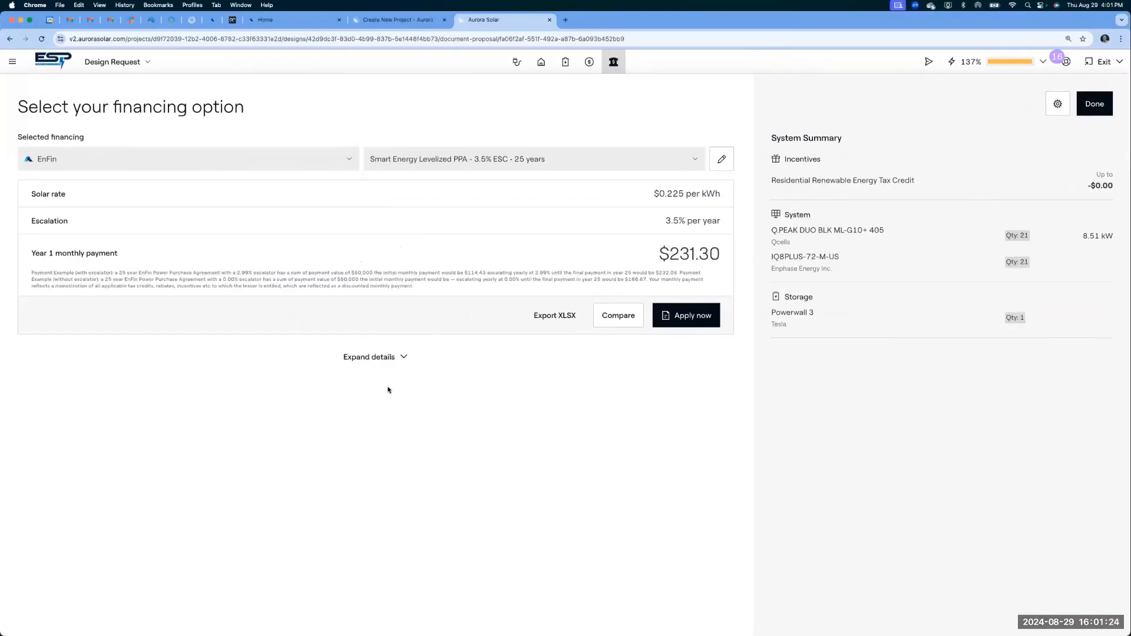
- Switch to the EnFin partner portal, examine the application statuses under All Projects, and return to Aurora's financing page
click(291, 24)
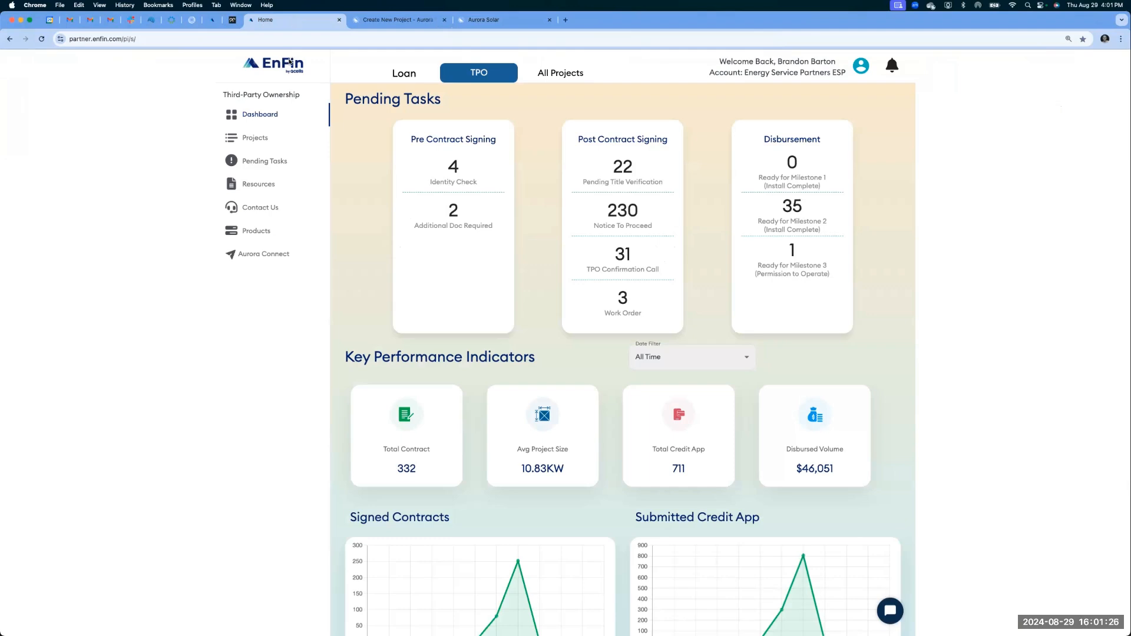
click(563, 74)
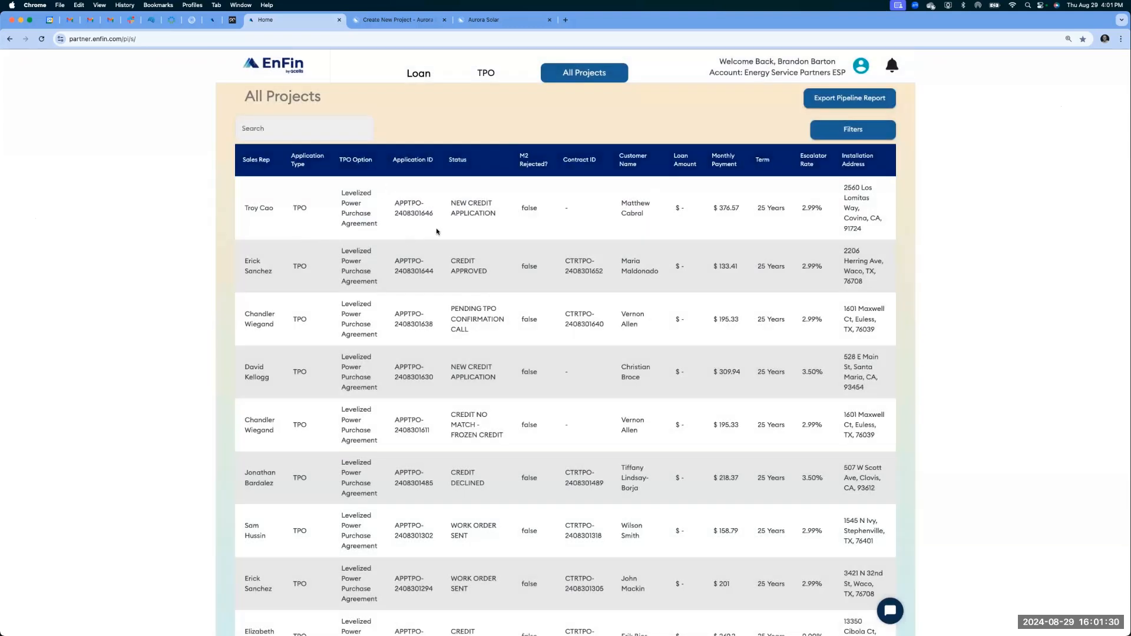
double_click(457, 160)
click(496, 22)
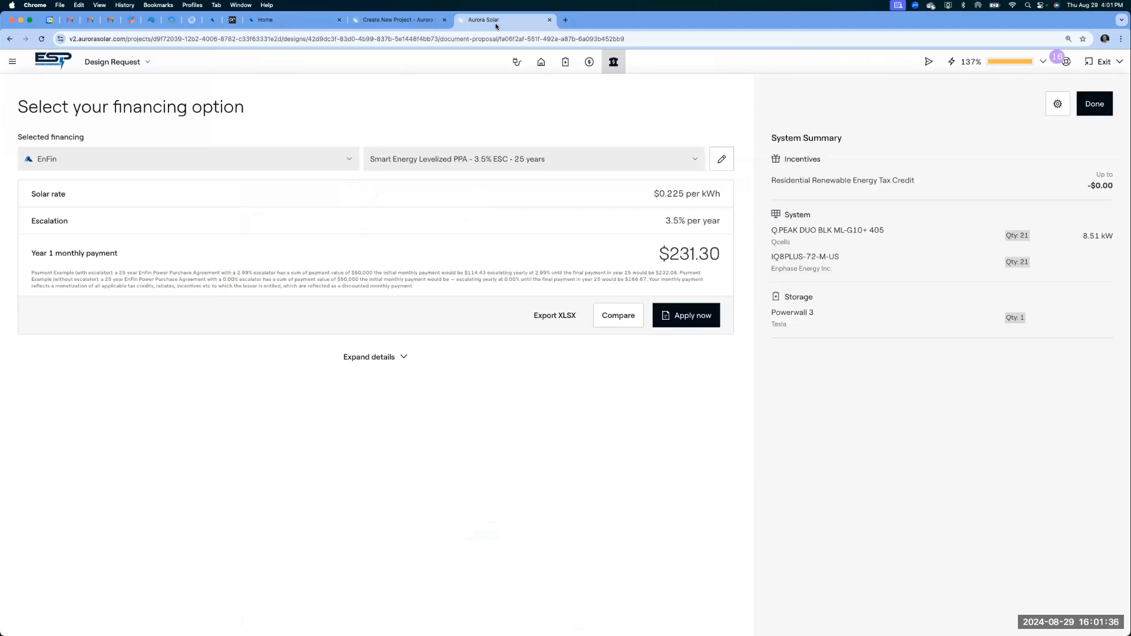